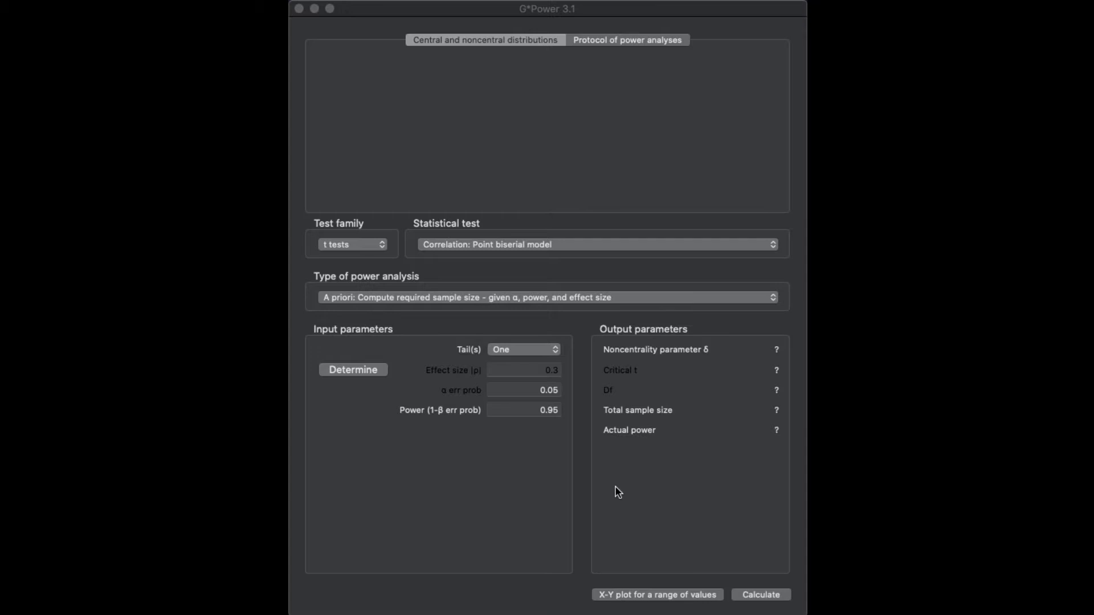
# Select the t test for a difference of a mean from a constant (one sample case).
pyautogui.click(597, 493)
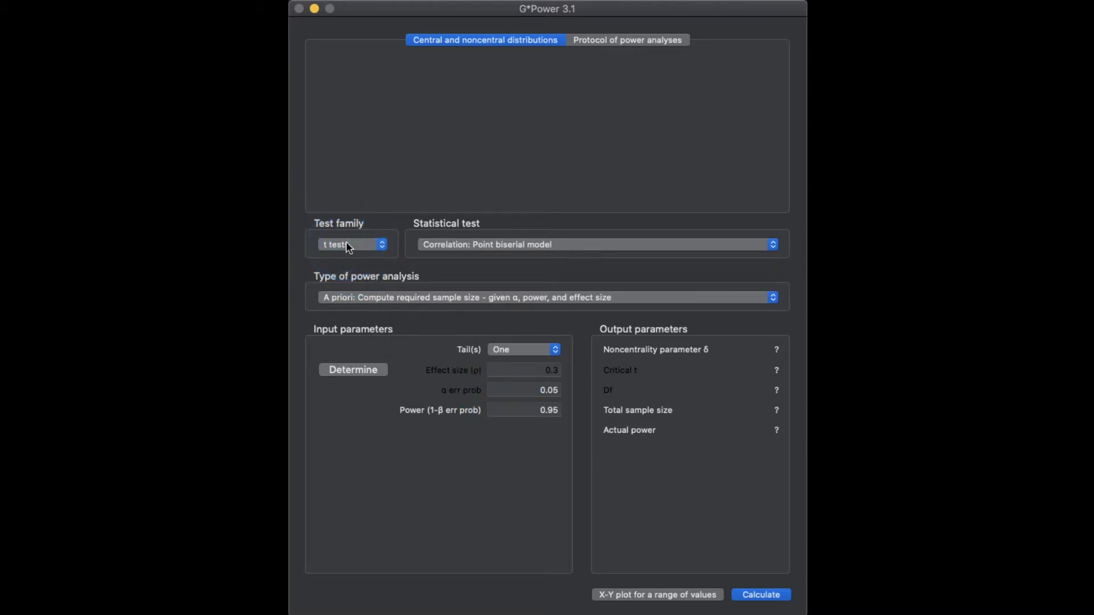
pyautogui.click(491, 244)
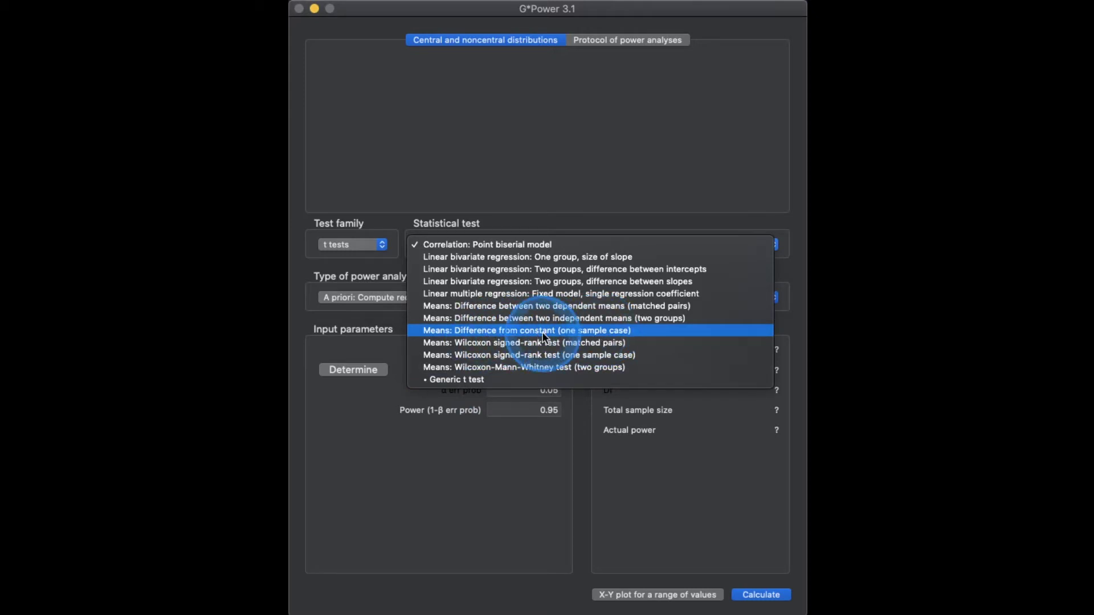
pyautogui.click(580, 331)
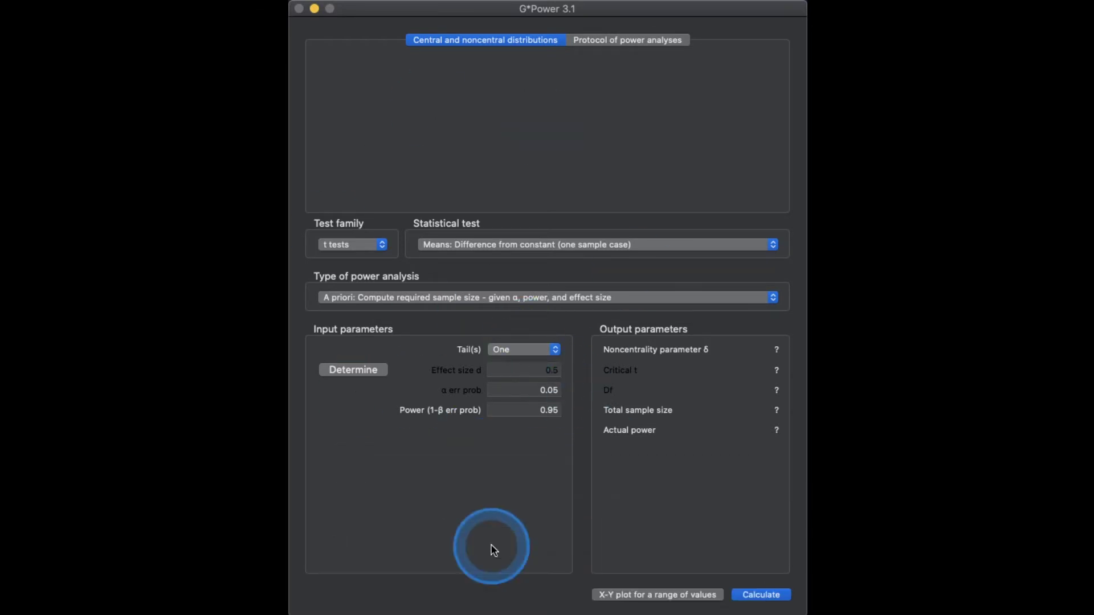
# Make the one-sample test two-tailed and set the power (1-β err prob) to 0.80.
pyautogui.click(521, 349)
pyautogui.click(511, 361)
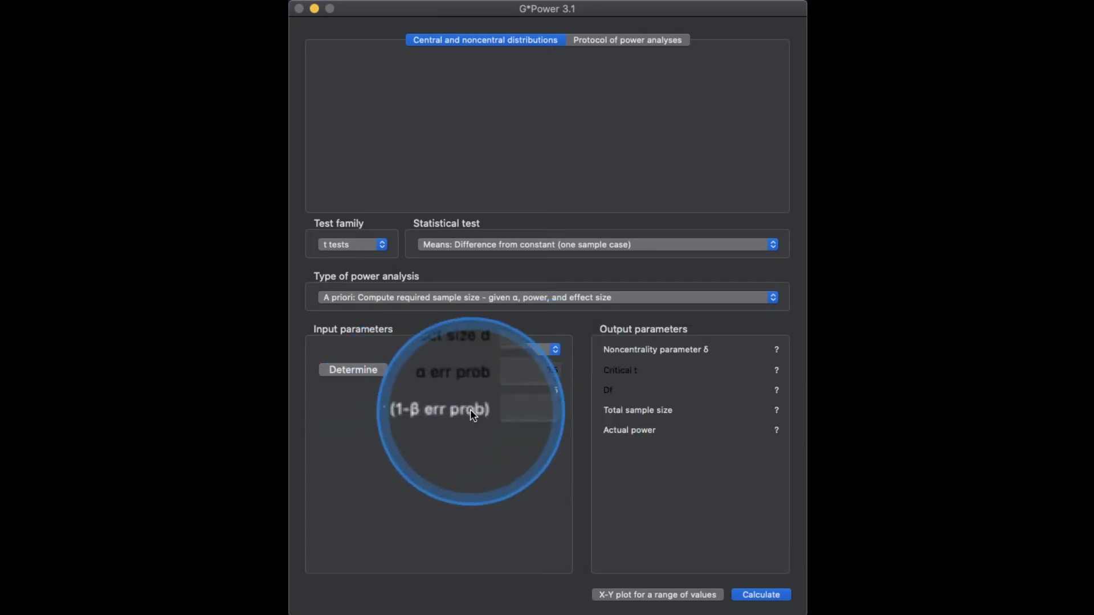
pyautogui.click(555, 410)
pyautogui.press('BackSpace')
pyautogui.press('BackSpace')
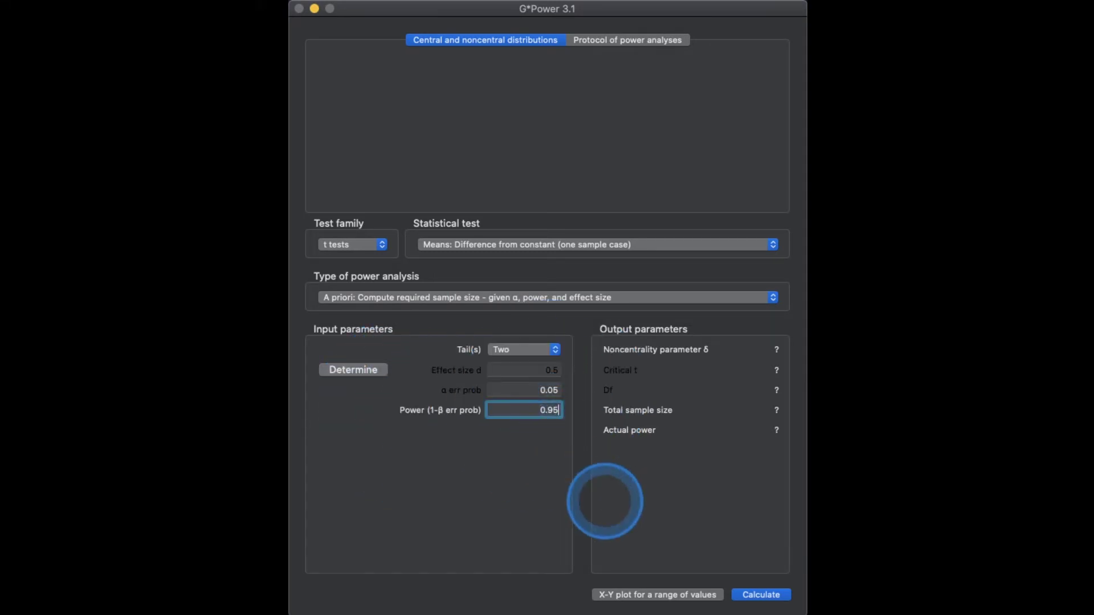
pyautogui.write('80')
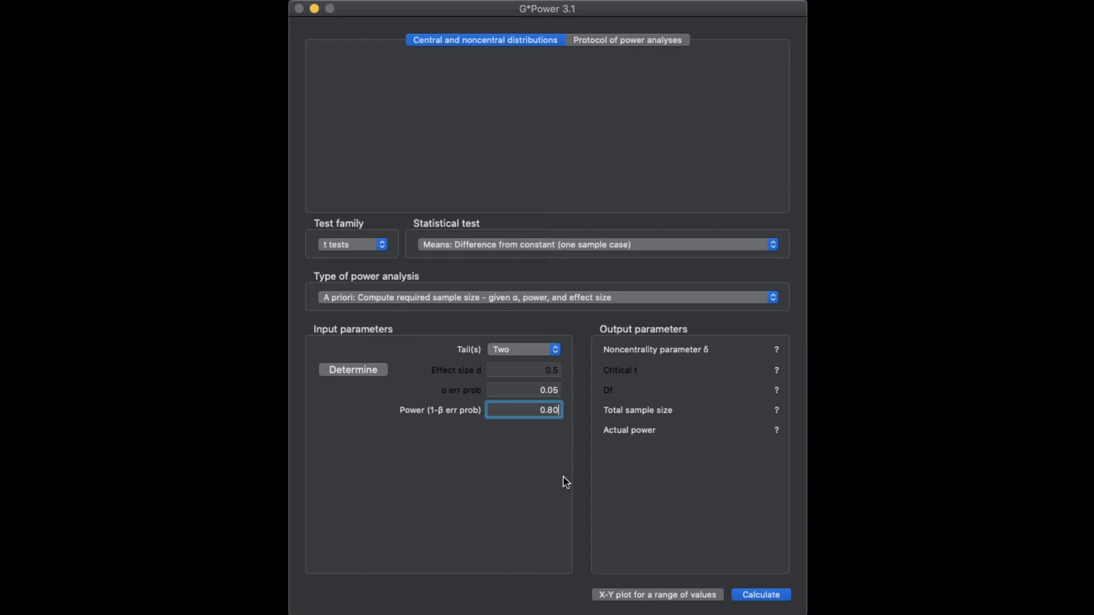
pyautogui.click(549, 350)
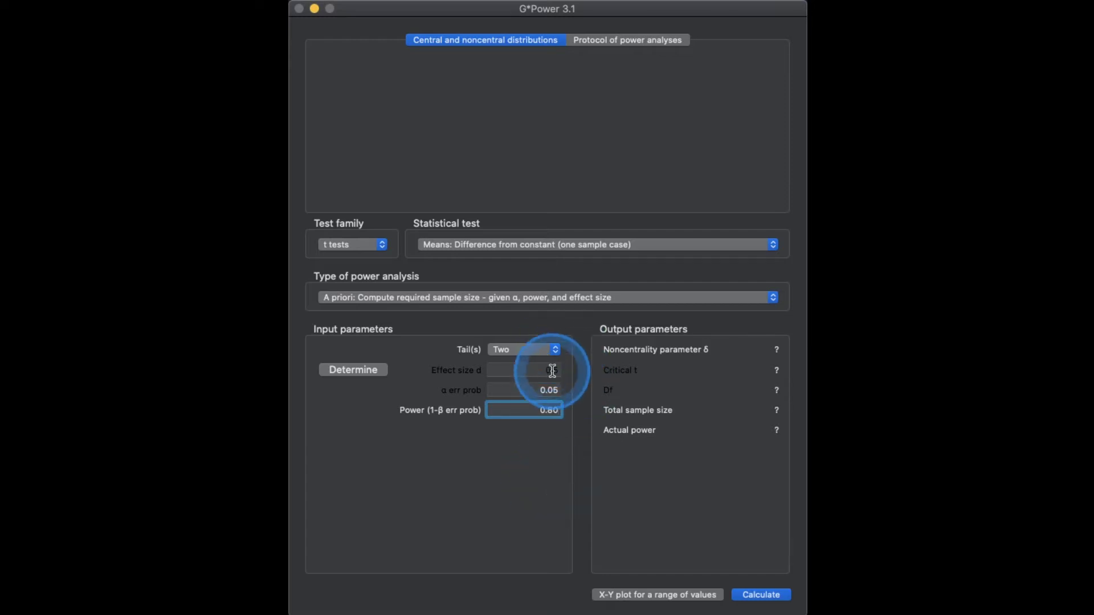
pyautogui.moveTo(552, 370)
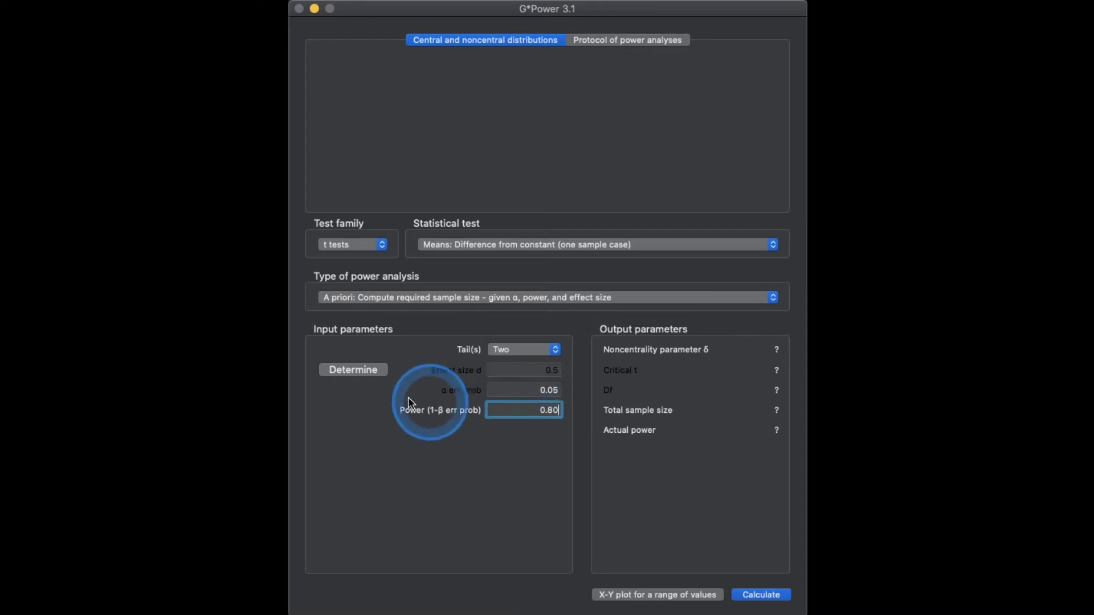
# Determine the effect size from mean H0 5.6, mean H1 5.2 and SD 0.9, transfer it, and calculate the required sample size.
pyautogui.click(353, 371)
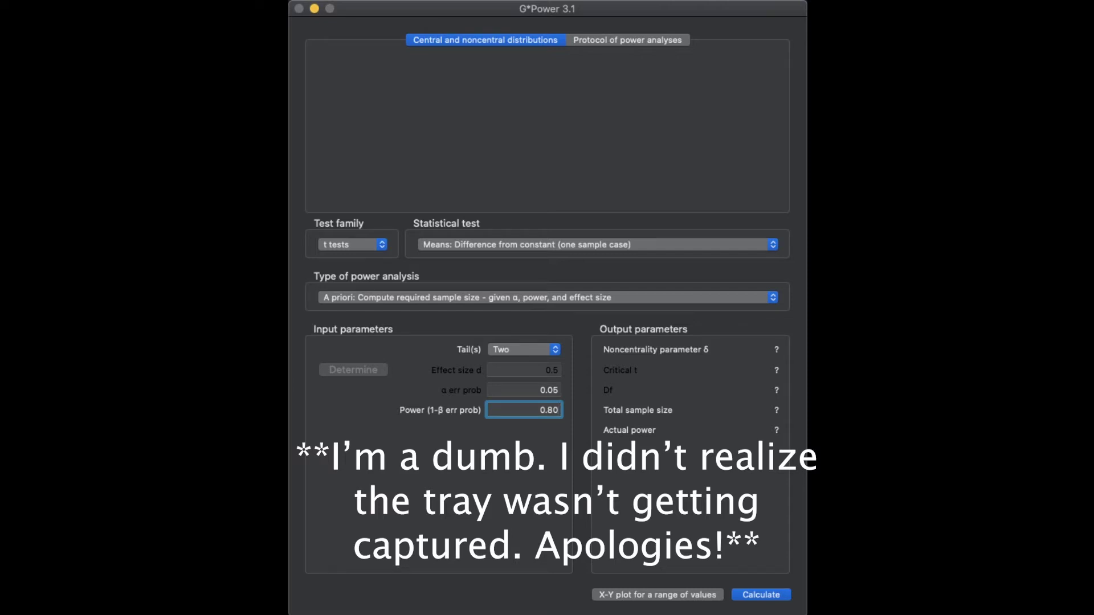
pyautogui.click(294, 462)
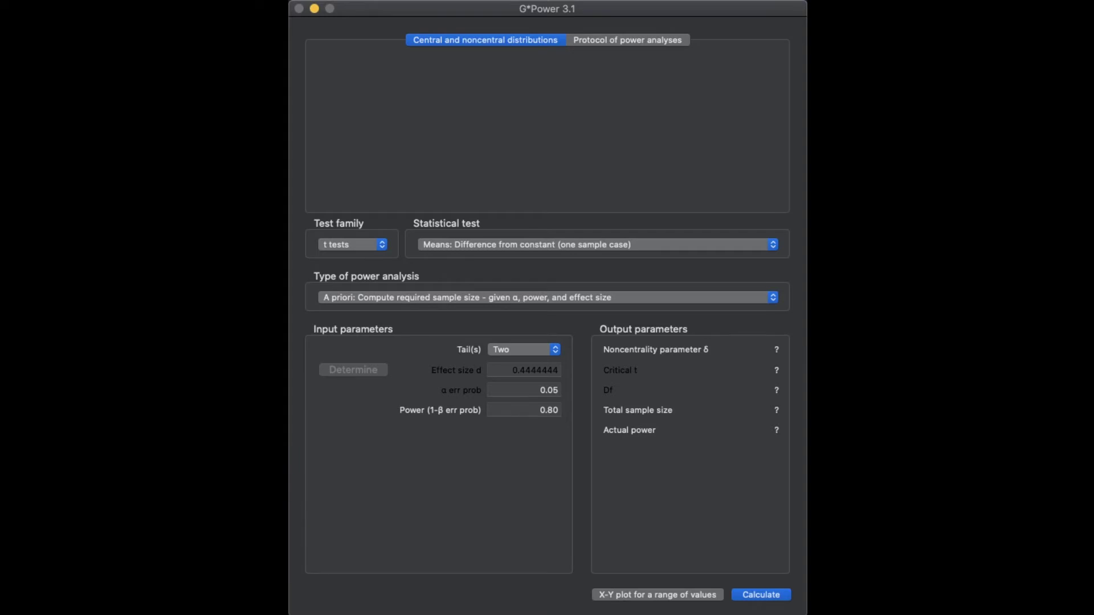
pyautogui.click(361, 551)
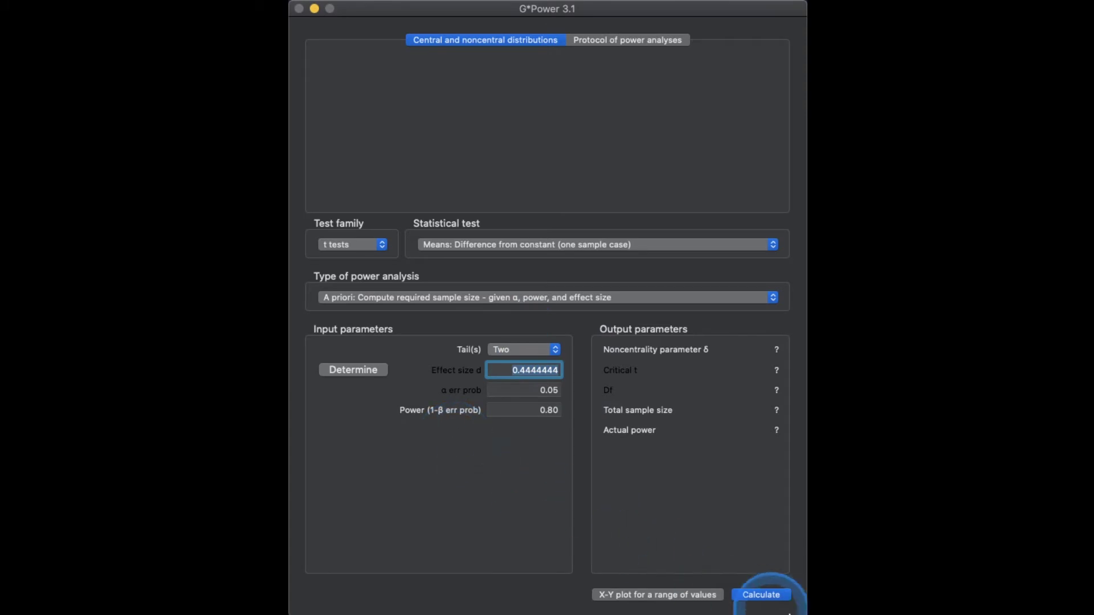
pyautogui.click(775, 596)
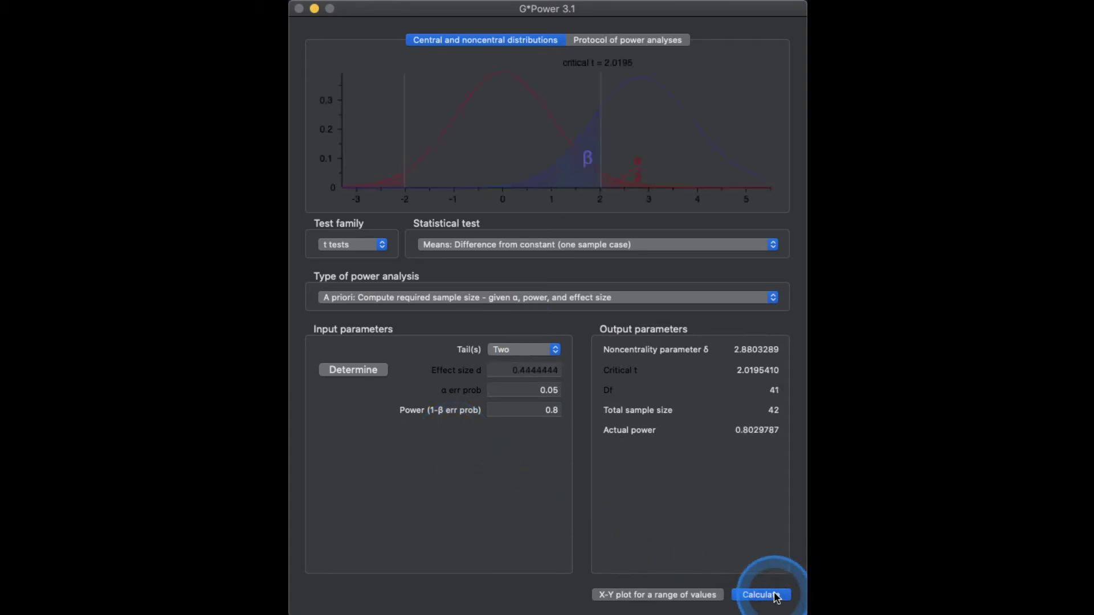
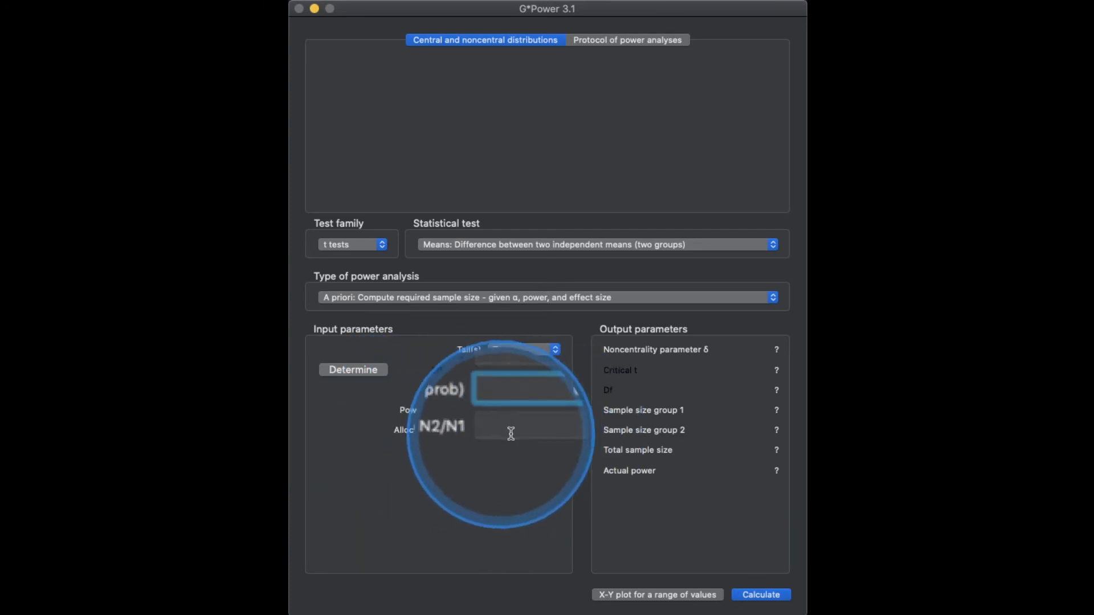
pyautogui.click(450, 296)
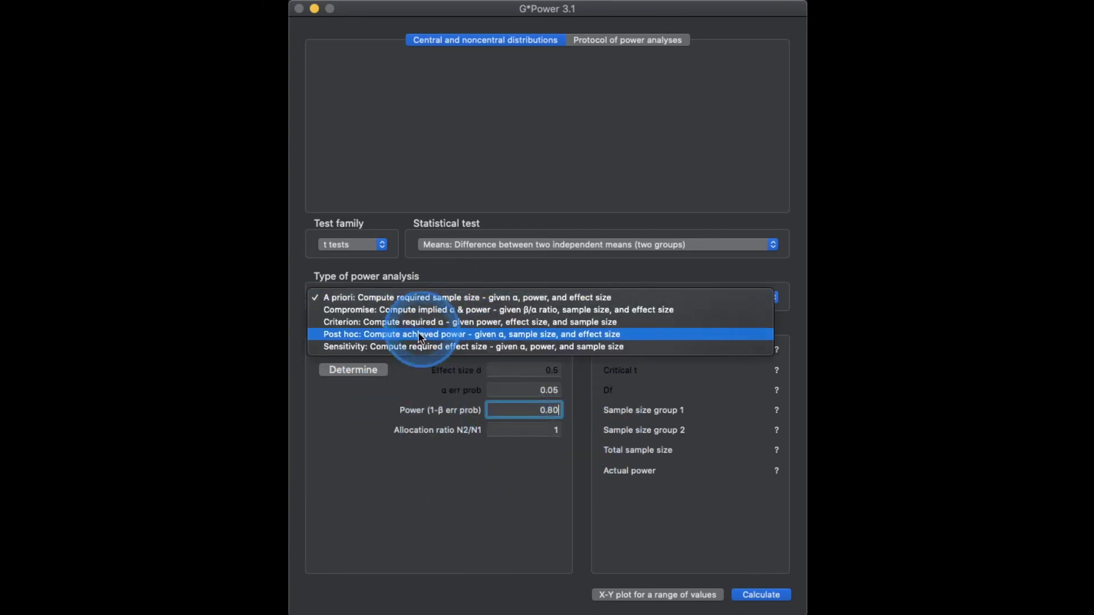
pyautogui.click(535, 438)
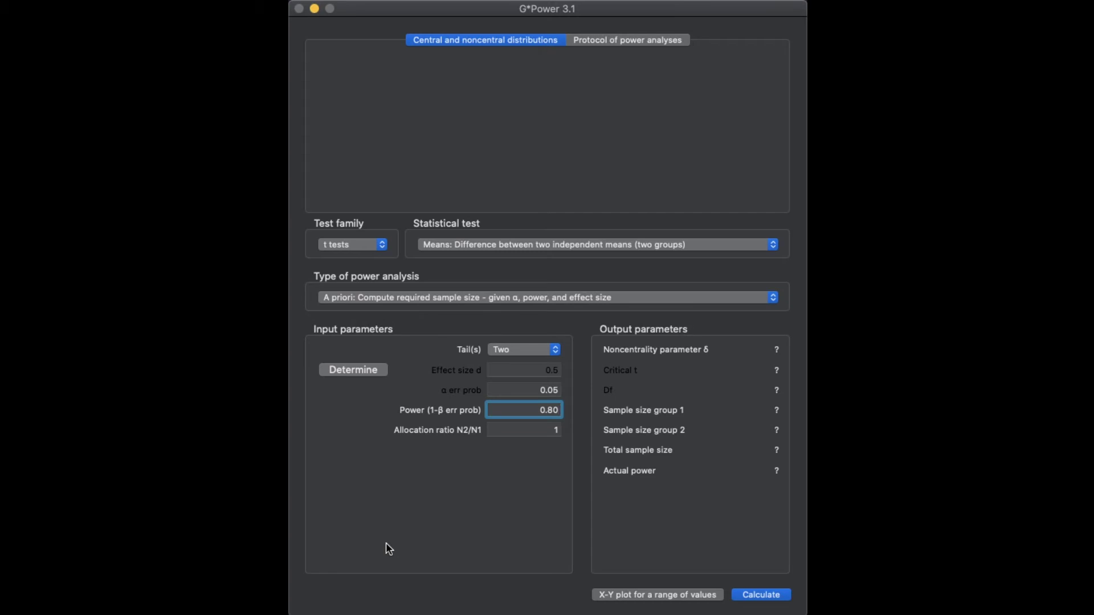
# Open the effect size drawer for the two-group t test and reposition the main window.
pyautogui.click(365, 372)
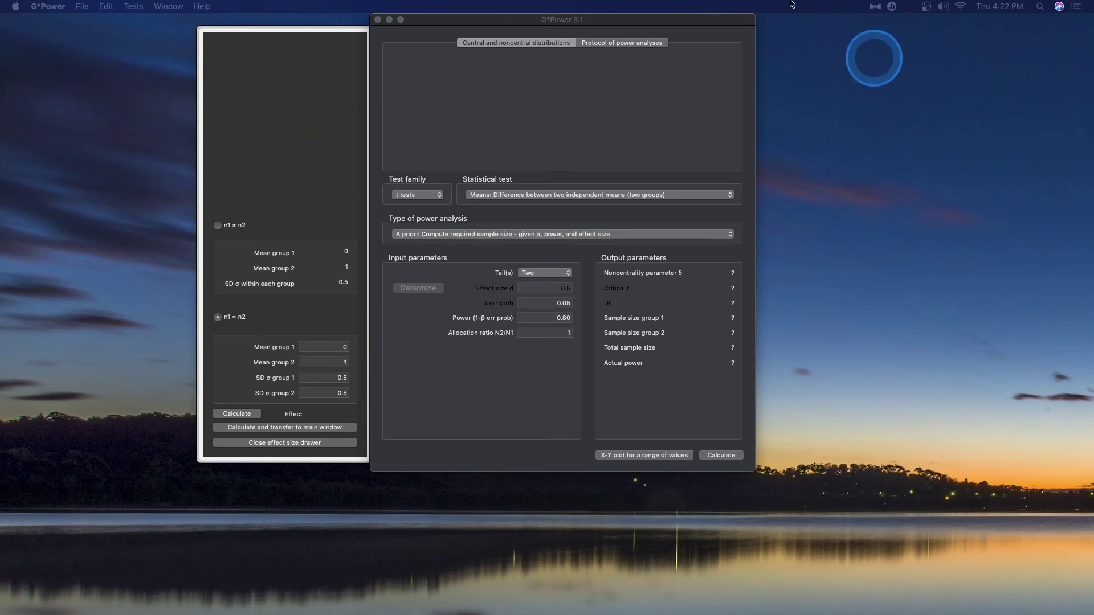
pyautogui.moveTo(596, 21); pyautogui.dragTo(654, 60)
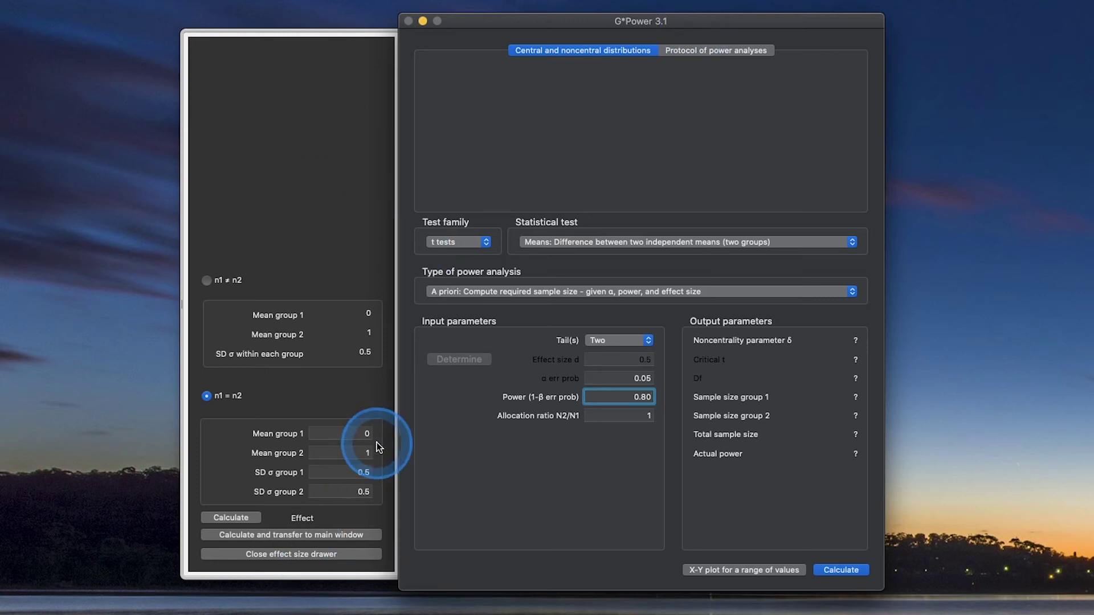
# Switch the statistical test back to the difference from constant (one sample case) and close the effect size drawer.
pyautogui.click(609, 291)
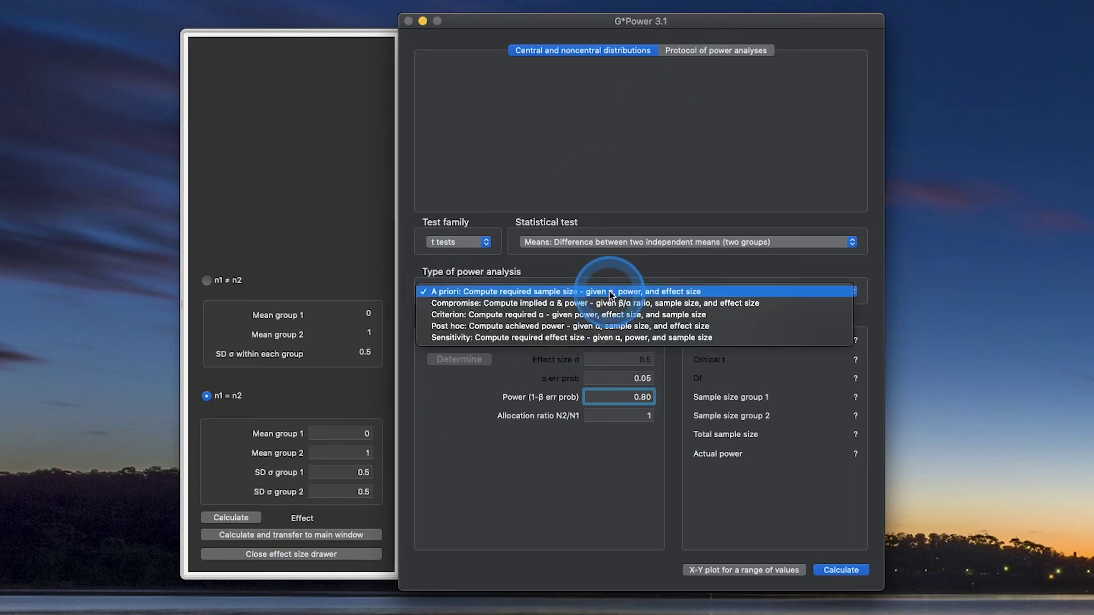
pyautogui.click(639, 242)
pyautogui.click(639, 254)
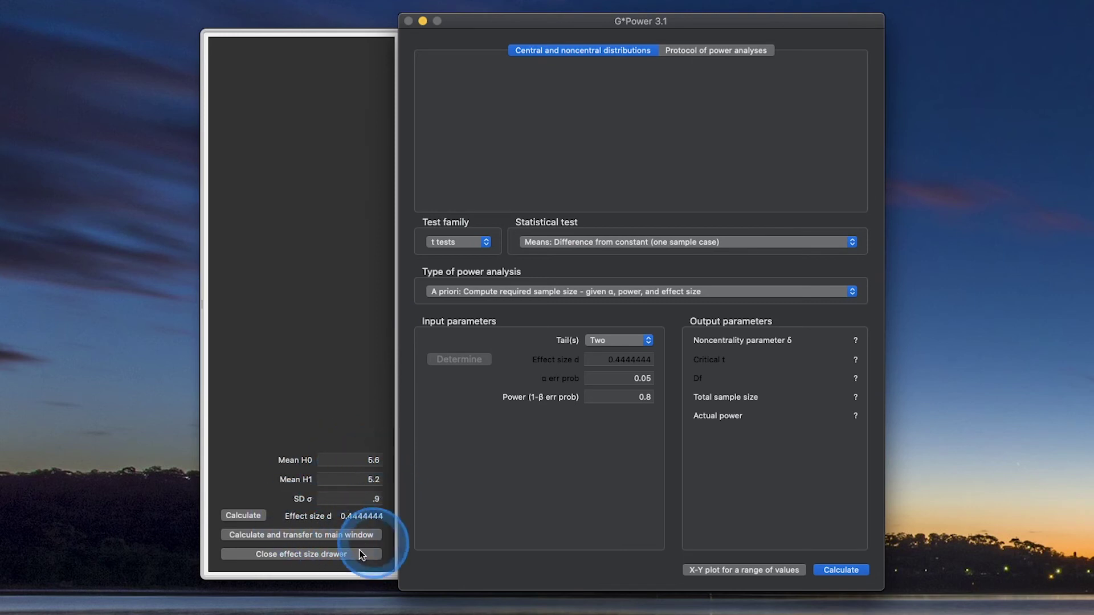
pyautogui.click(336, 554)
# Select the t test for the difference between two independent means (two groups) and set the power to 0.80.
pyautogui.click(647, 242)
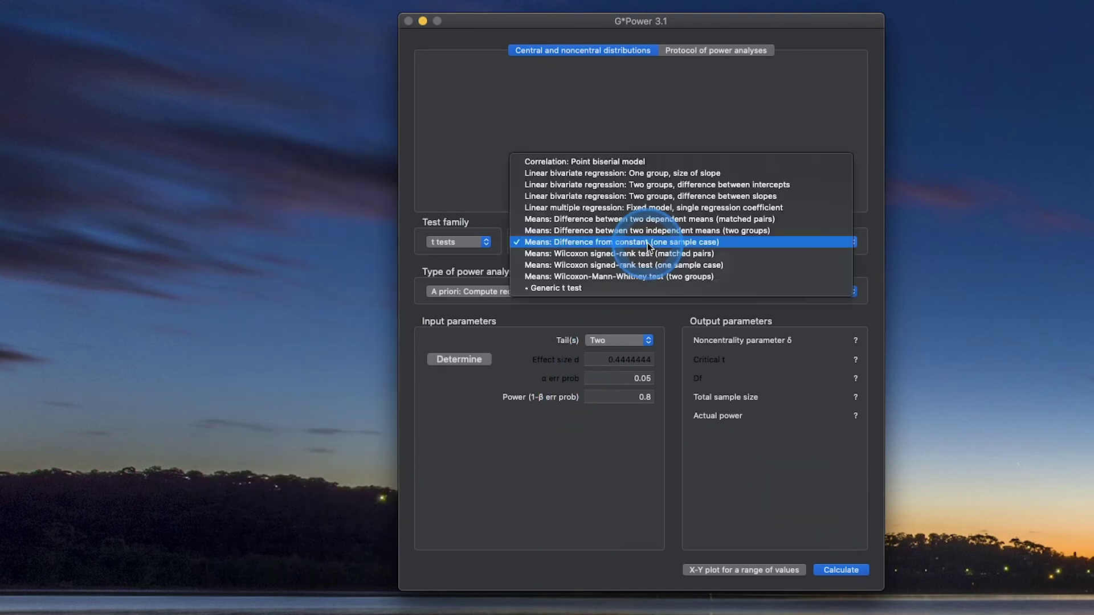
pyautogui.click(655, 231)
pyautogui.doubleClick(645, 400)
pyautogui.write('0.80')
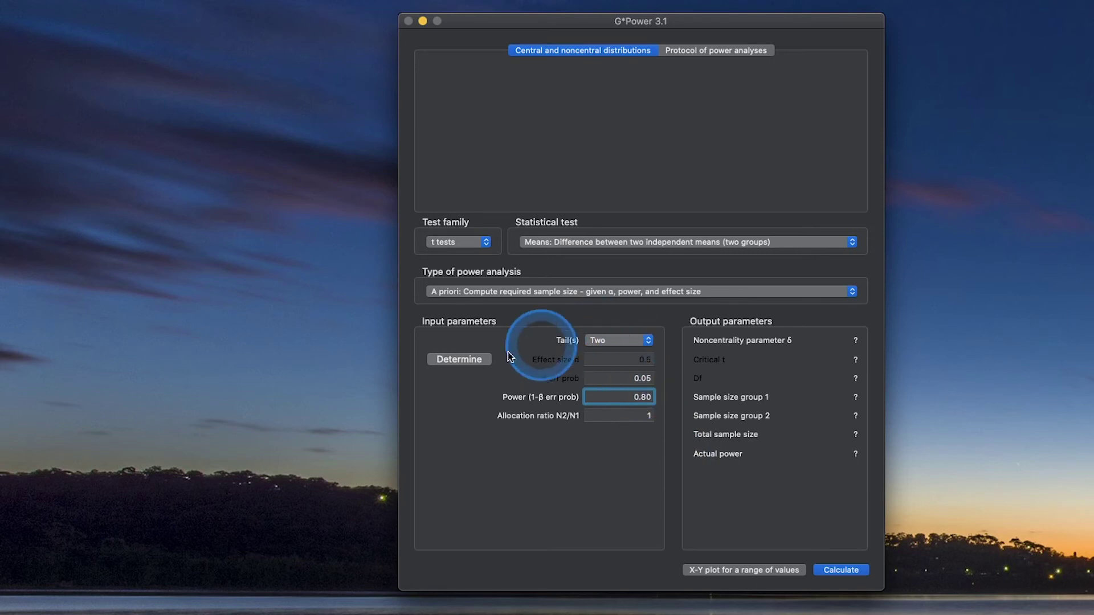
# Open the effect size drawer and enter 5.6 as the mean of group 1 and 5.2 as the mean of group 2 under n1 = n2.
pyautogui.click(459, 359)
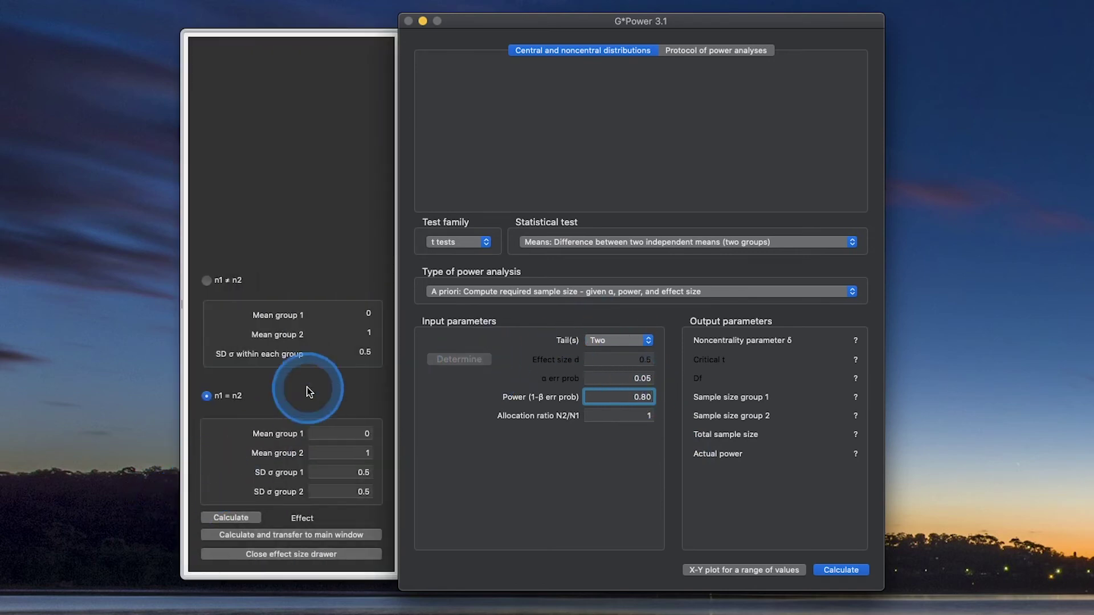
pyautogui.click(359, 434)
pyautogui.write('5.6')
pyautogui.click(366, 451)
pyautogui.write('5.2')
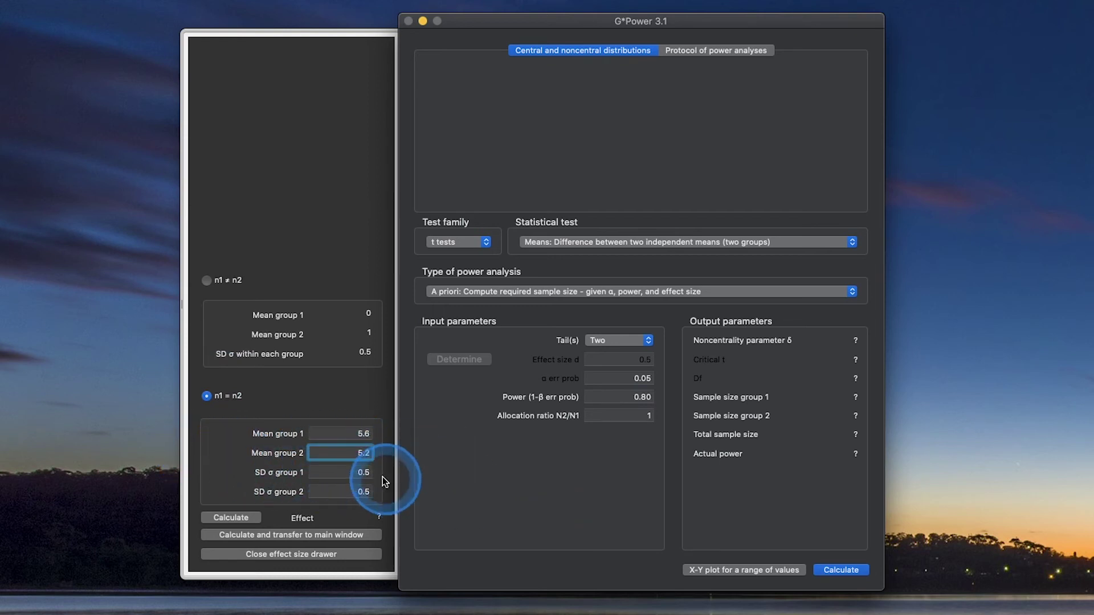
# Set the standard deviation of both group 1 and group 2 to 0.9 under n1 = n2.
pyautogui.click(336, 472)
pyautogui.press('BackSpace')
pyautogui.write('.9')
pyautogui.click(368, 491)
pyautogui.press('BackSpace')
pyautogui.write('.')
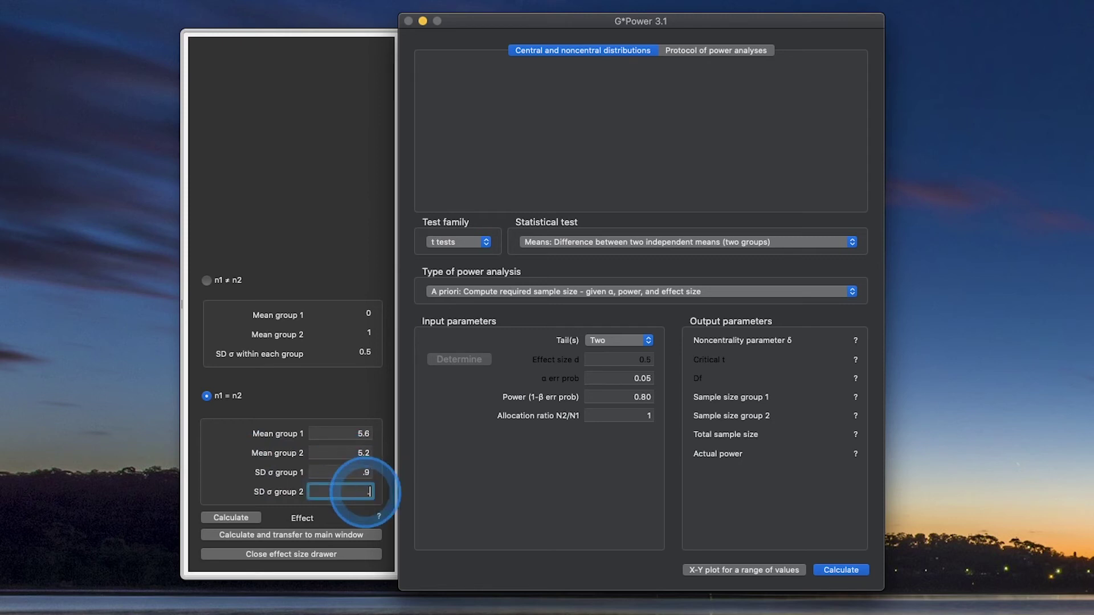
pyautogui.write('9')
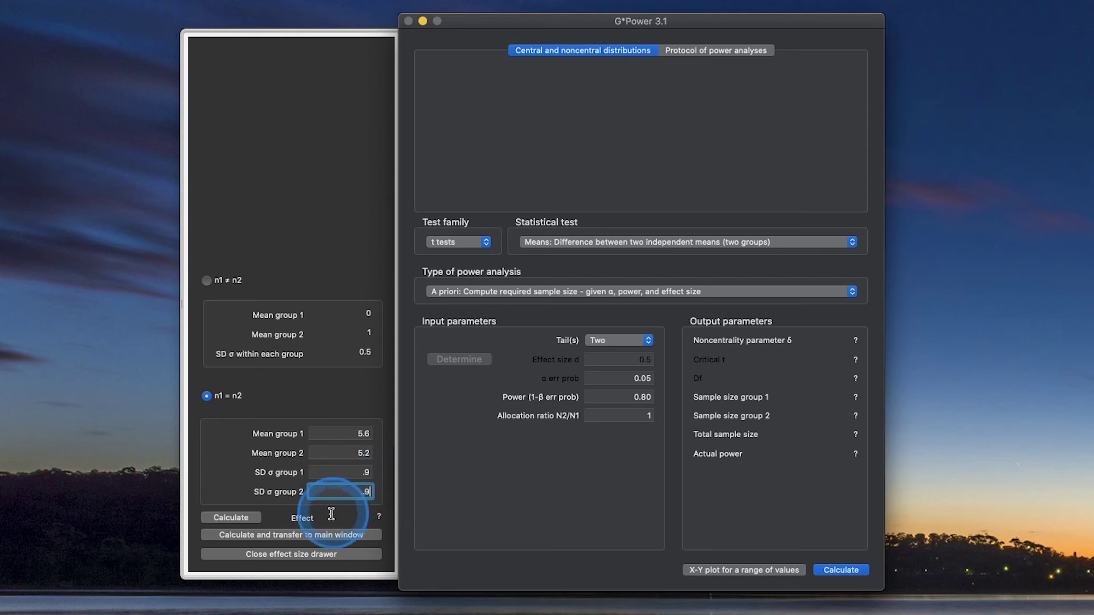
# Transfer the calculated effect size to the main window, close the drawer, and calculate the required two-group sample size.
pyautogui.click(294, 537)
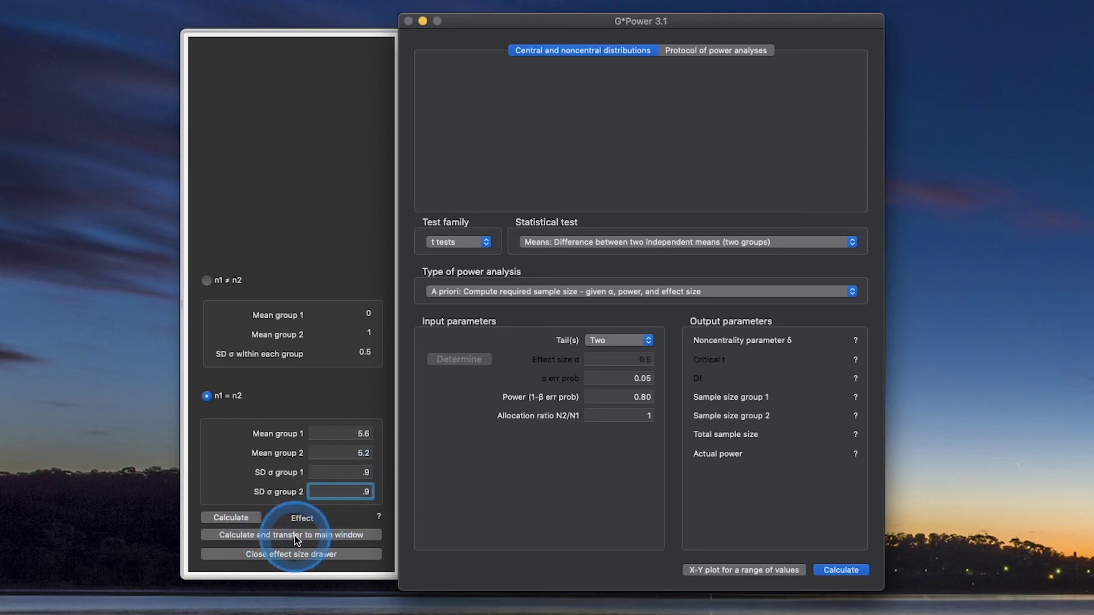
pyautogui.click(514, 524)
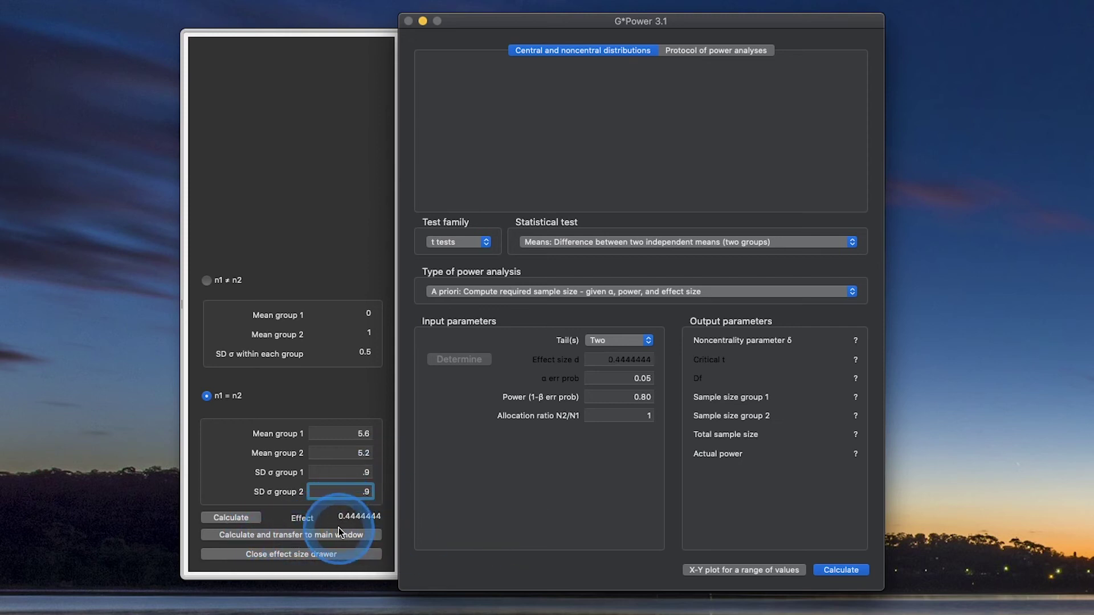
pyautogui.click(335, 554)
pyautogui.click(623, 367)
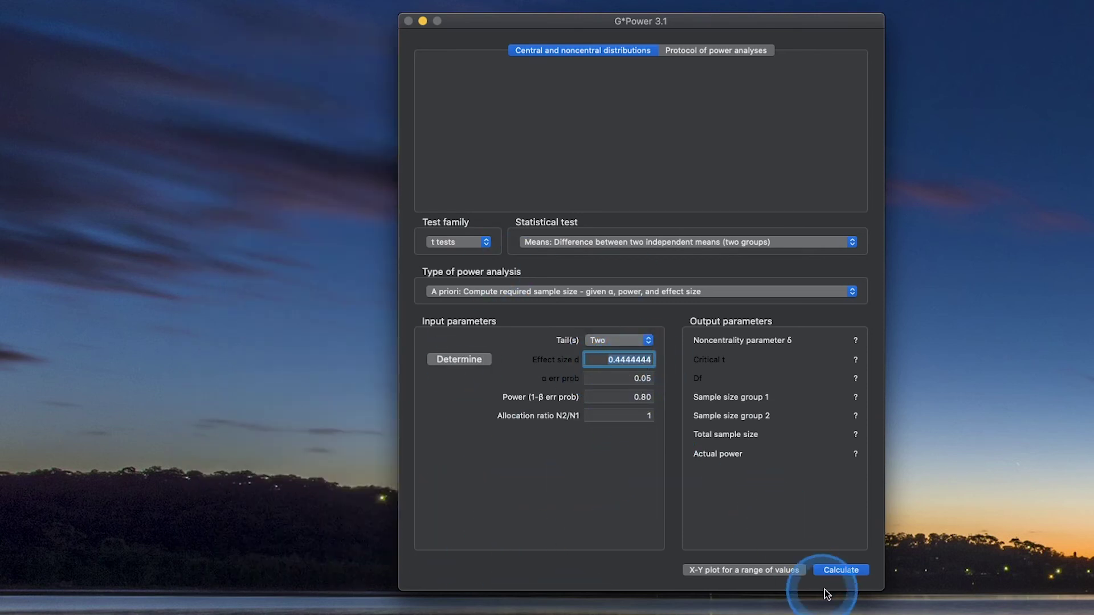
pyautogui.click(839, 570)
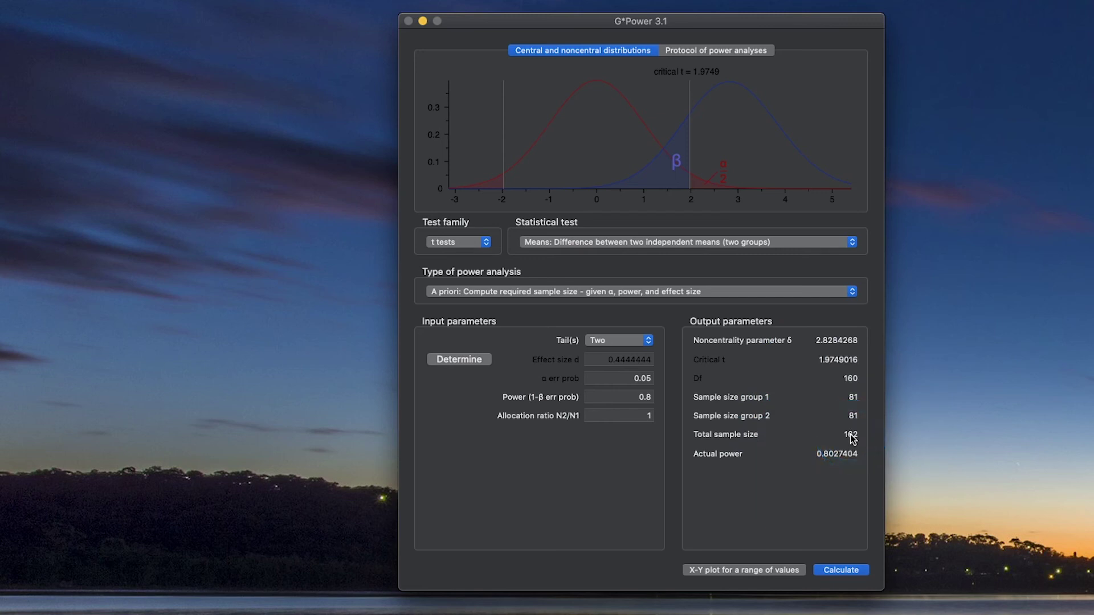
# Select the t test for the difference between two dependent means (matched pairs) and set the power to 0.8.
pyautogui.click(707, 241)
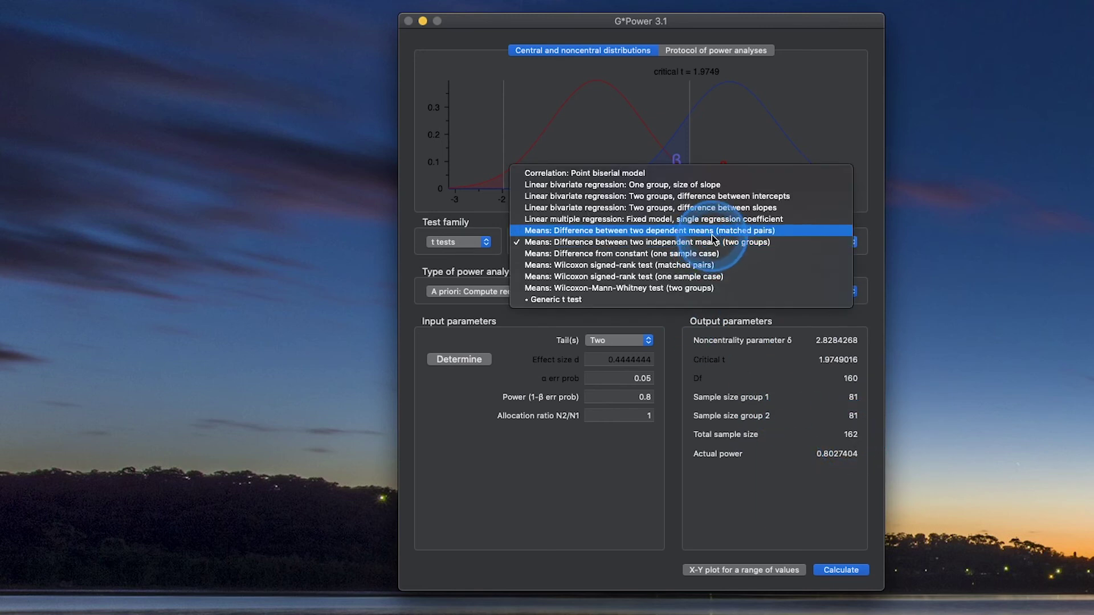
pyautogui.click(716, 230)
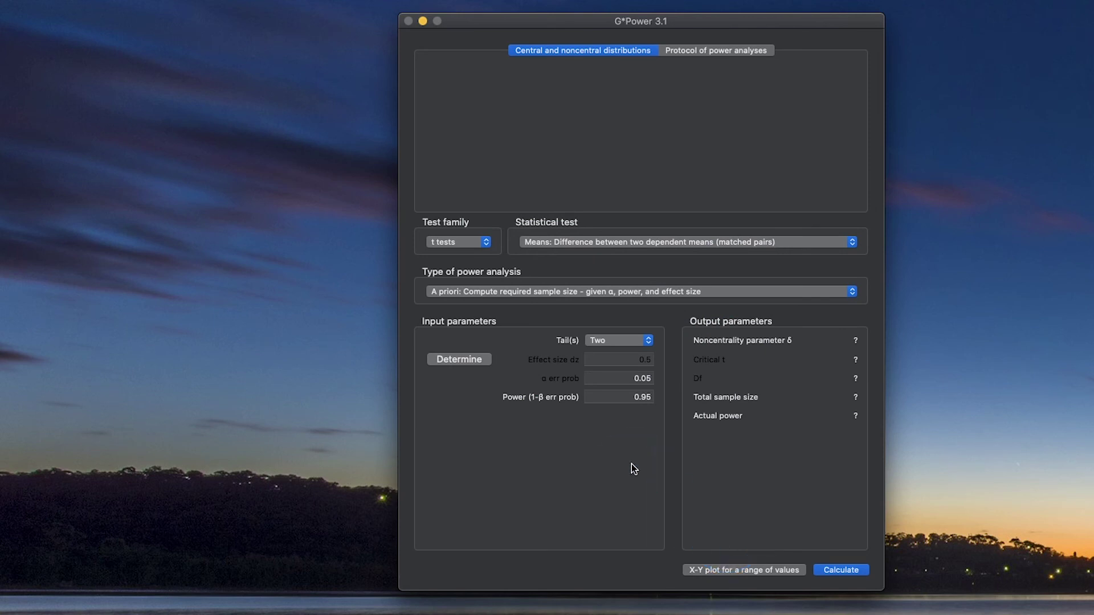
pyautogui.doubleClick(641, 398)
pyautogui.write('0..8')
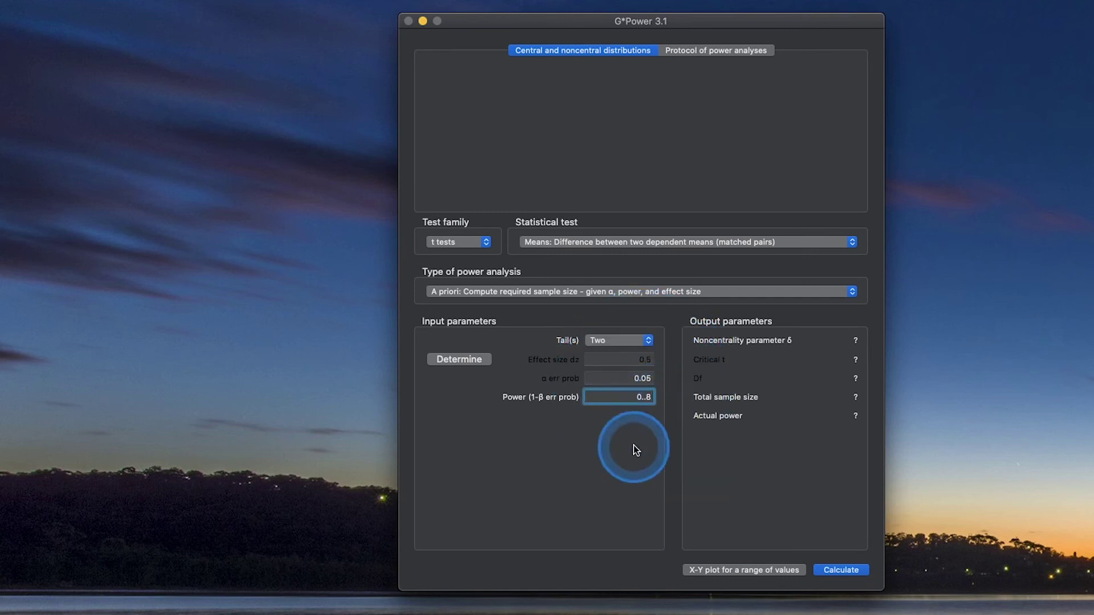
pyautogui.press('Left')
pyautogui.press('BackSpace')
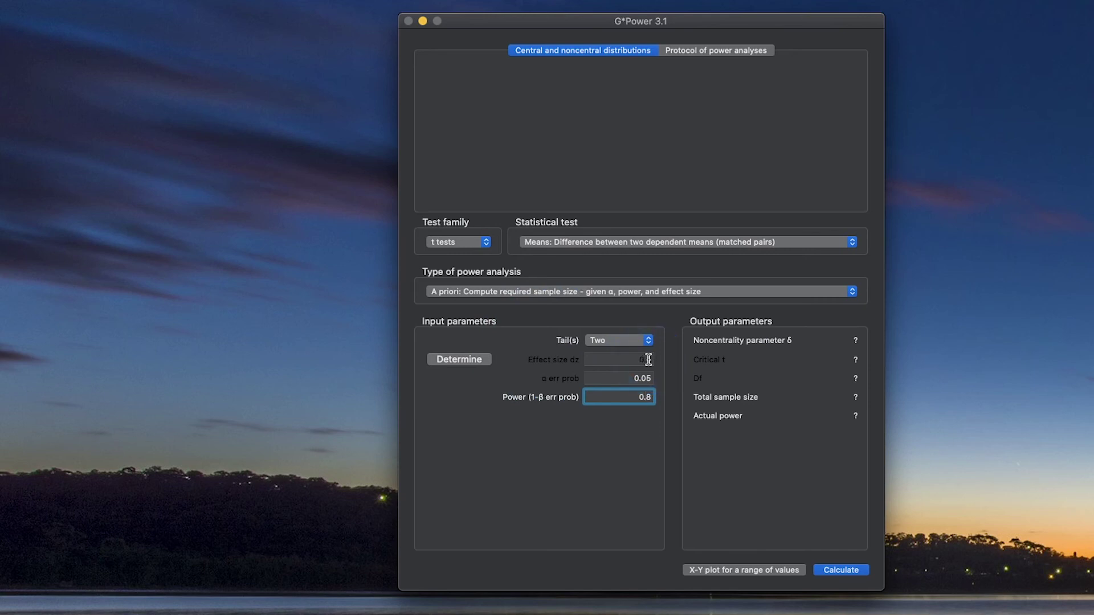
# Open the effect size drawer and set the mean of difference to 26.3 under From differences.
pyautogui.click(458, 359)
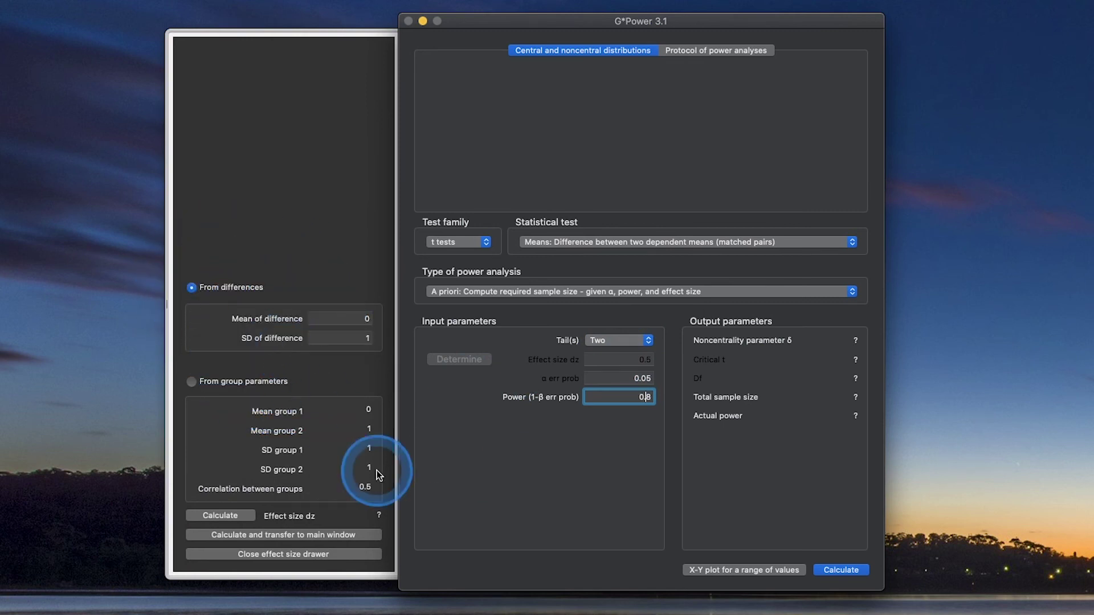
pyautogui.click(212, 382)
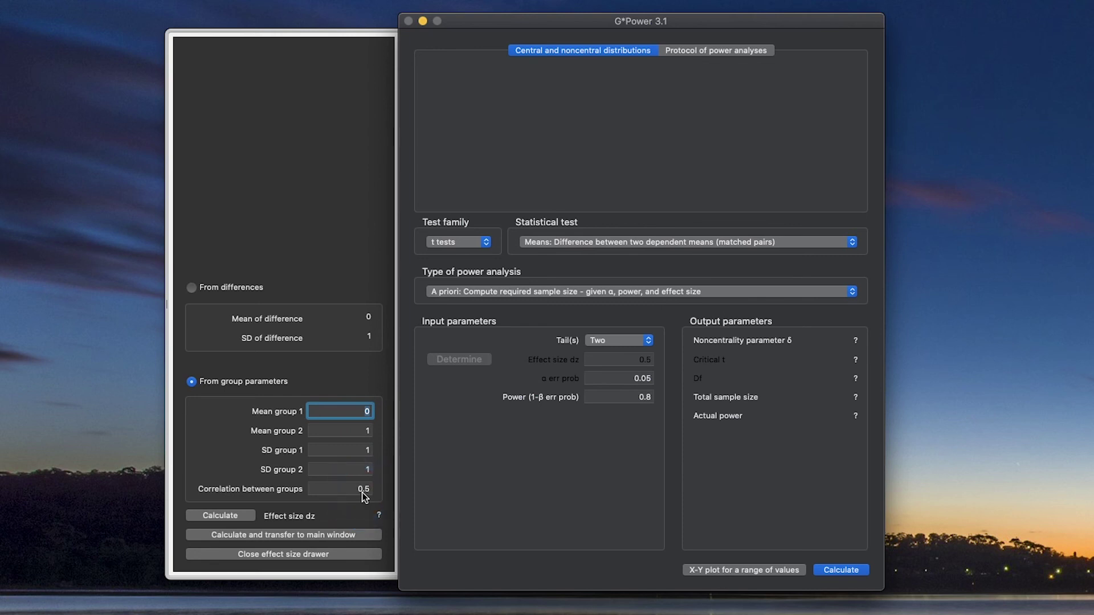
pyautogui.click(281, 313)
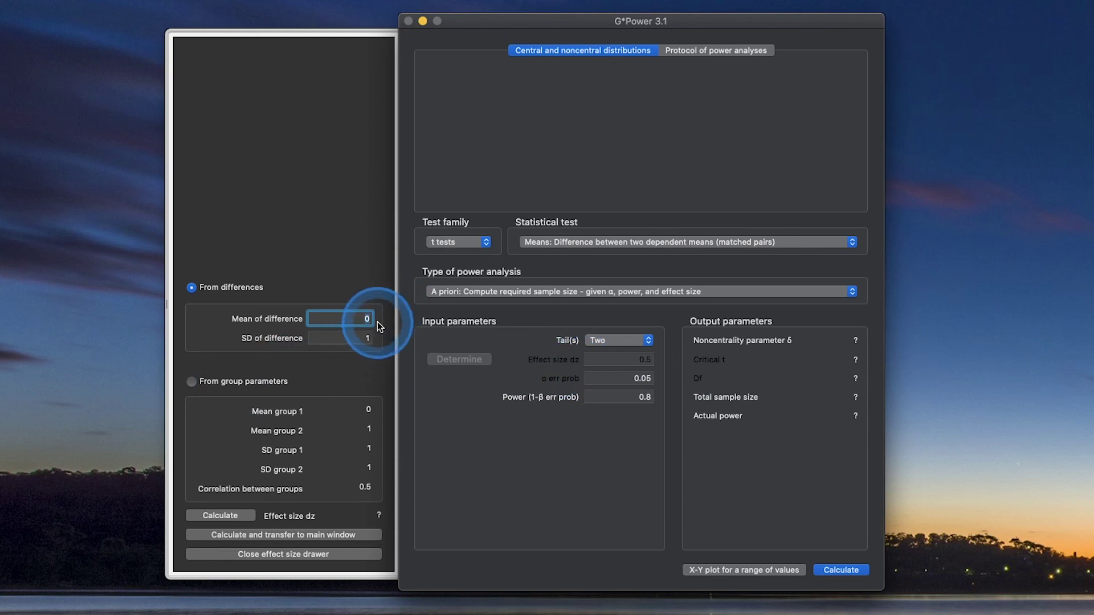
pyautogui.press('super+a')
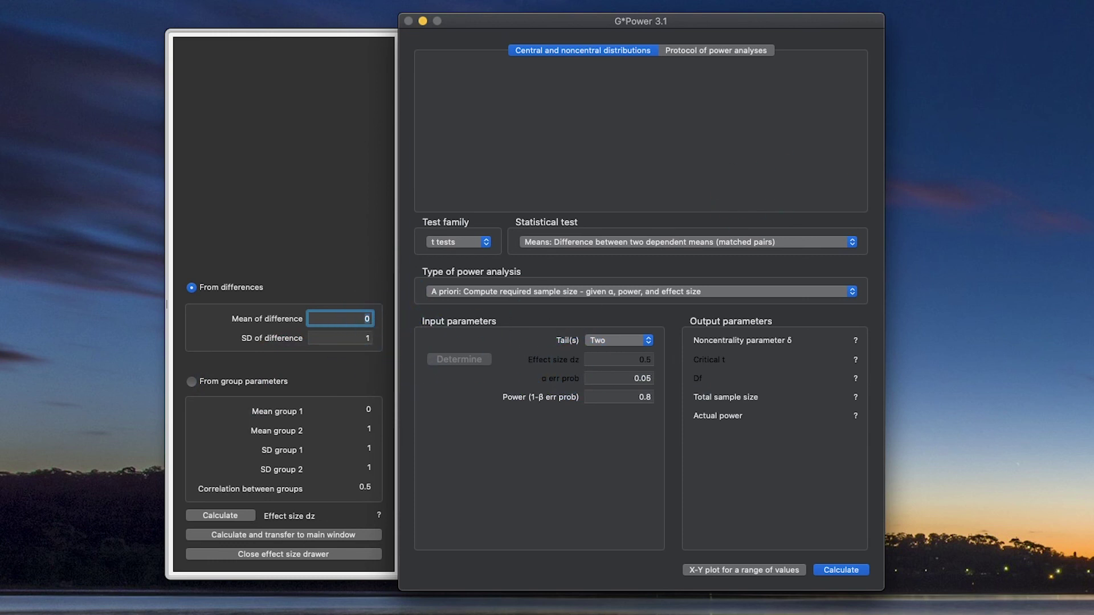
pyautogui.click(327, 313)
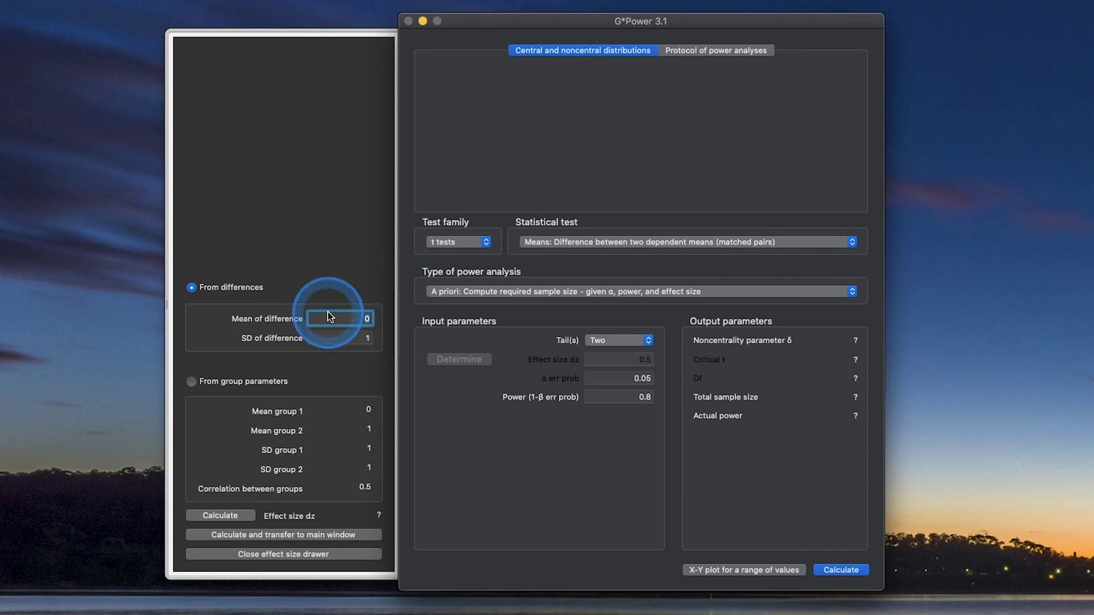
pyautogui.press('Delete')
pyautogui.write('26.3')
# Set the SD of difference to 5.6 and transfer the calculated effect size to the main window.
pyautogui.click(358, 334)
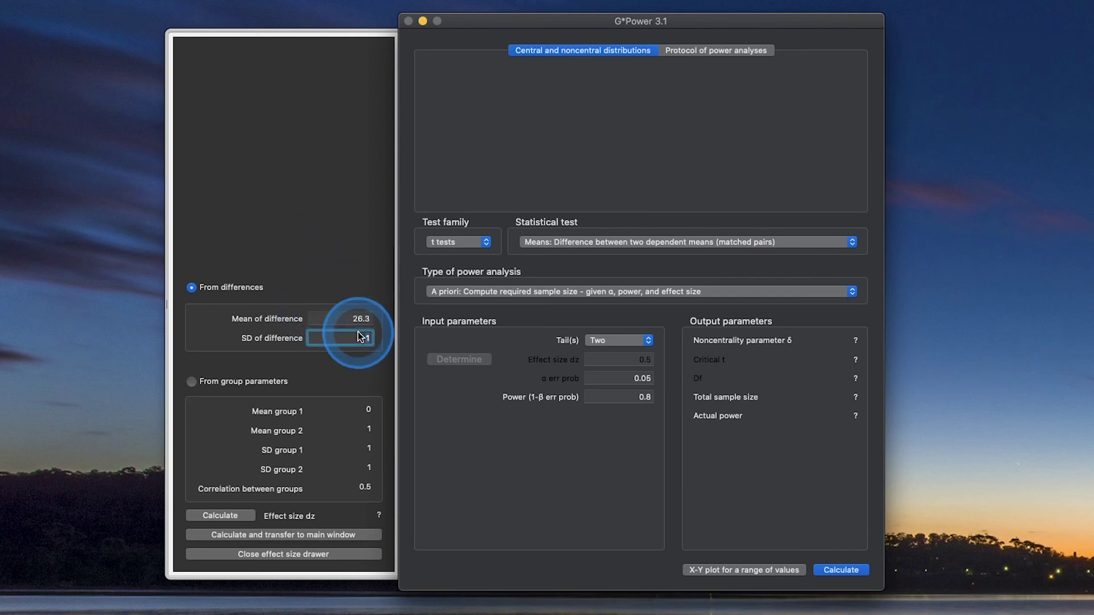
pyautogui.press('Delete')
pyautogui.write('5.6')
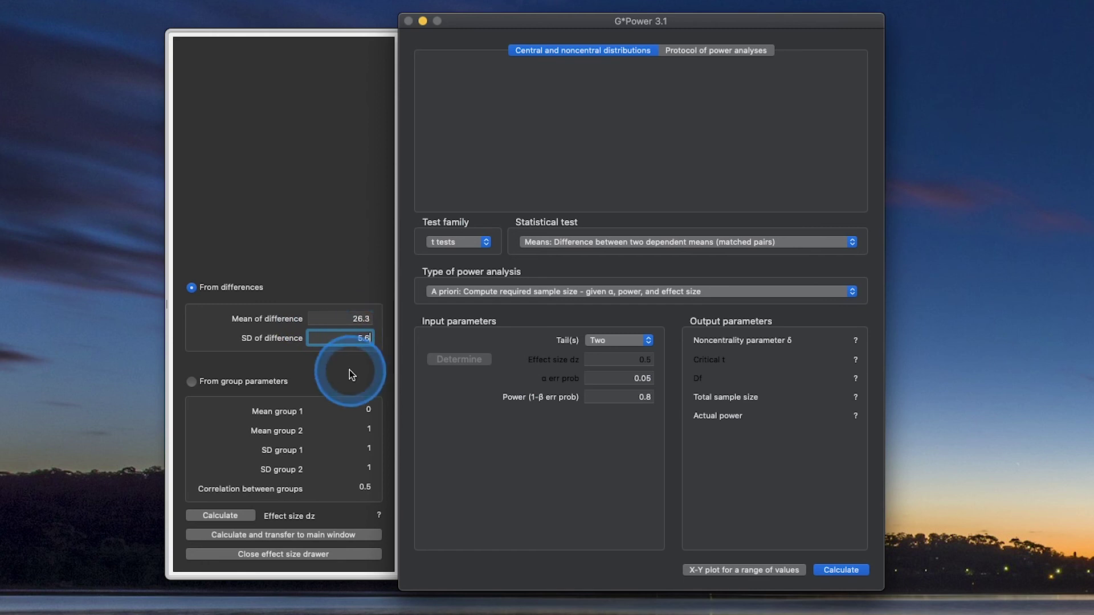
pyautogui.click(345, 534)
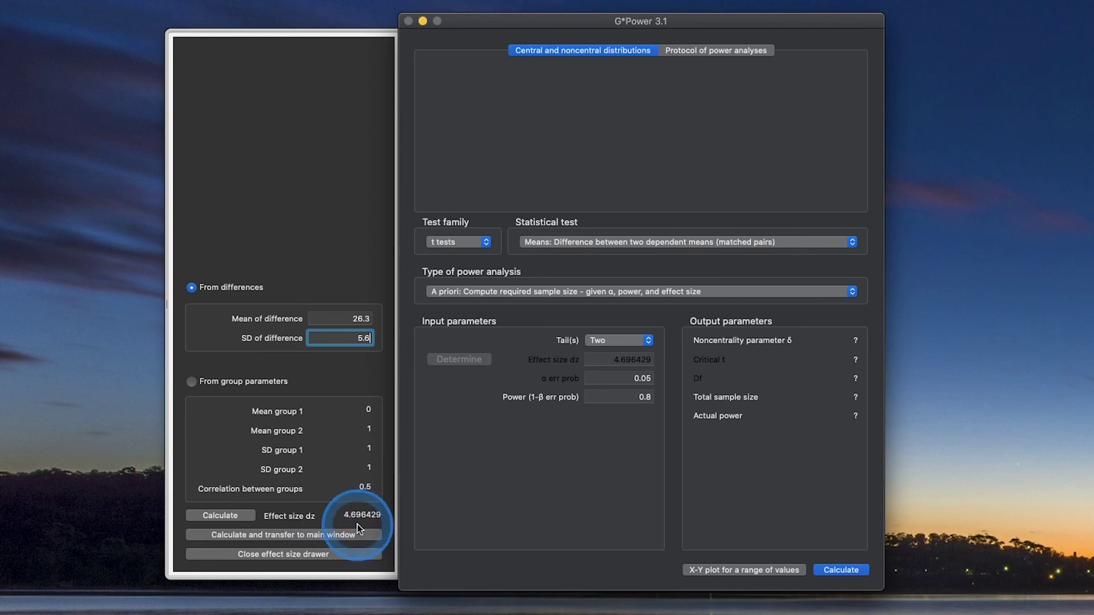
# Change the SD of difference to 13.5 in the effect size drawer.
pyautogui.doubleClick(364, 338)
pyautogui.write('13')
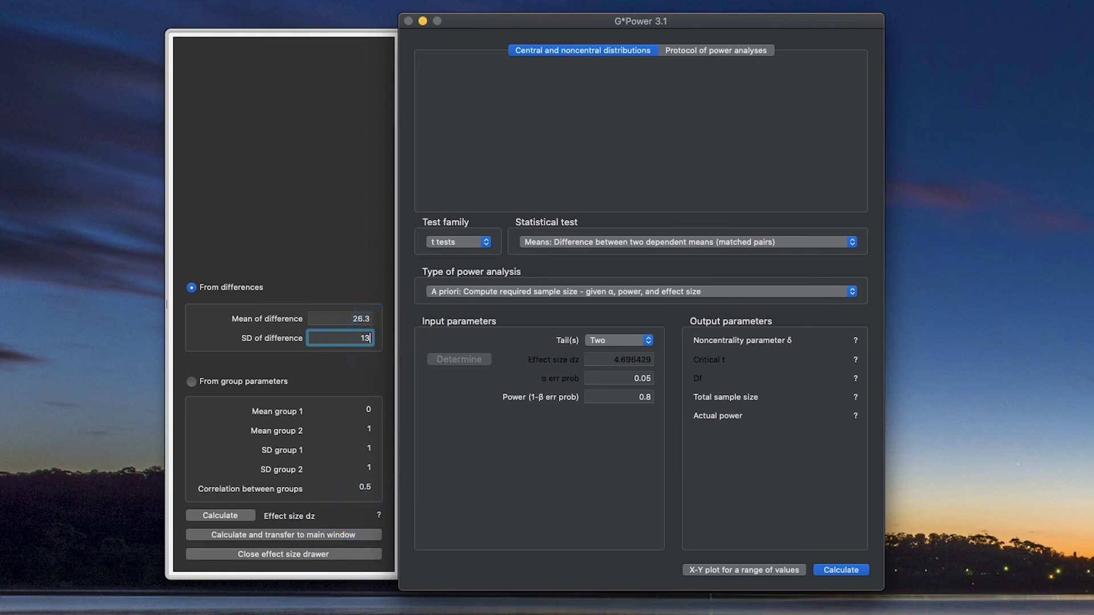
pyautogui.write('.5')
# Transfer the recalculated effect size to the main window, close the drawer, and calculate the required matched-pairs sample size.
pyautogui.click(326, 536)
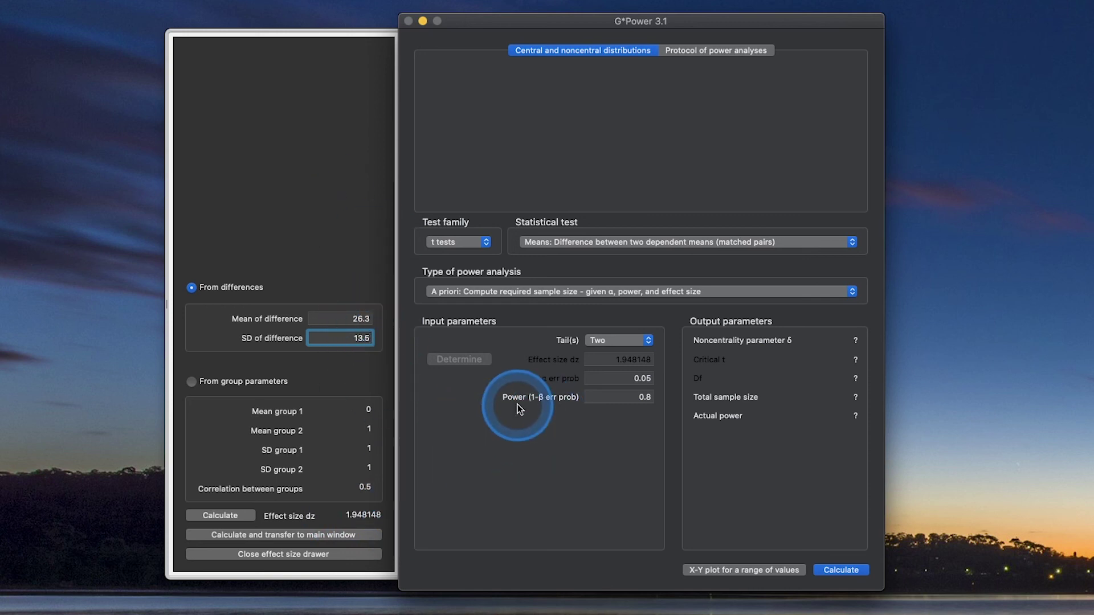
pyautogui.click(261, 553)
pyautogui.click(838, 569)
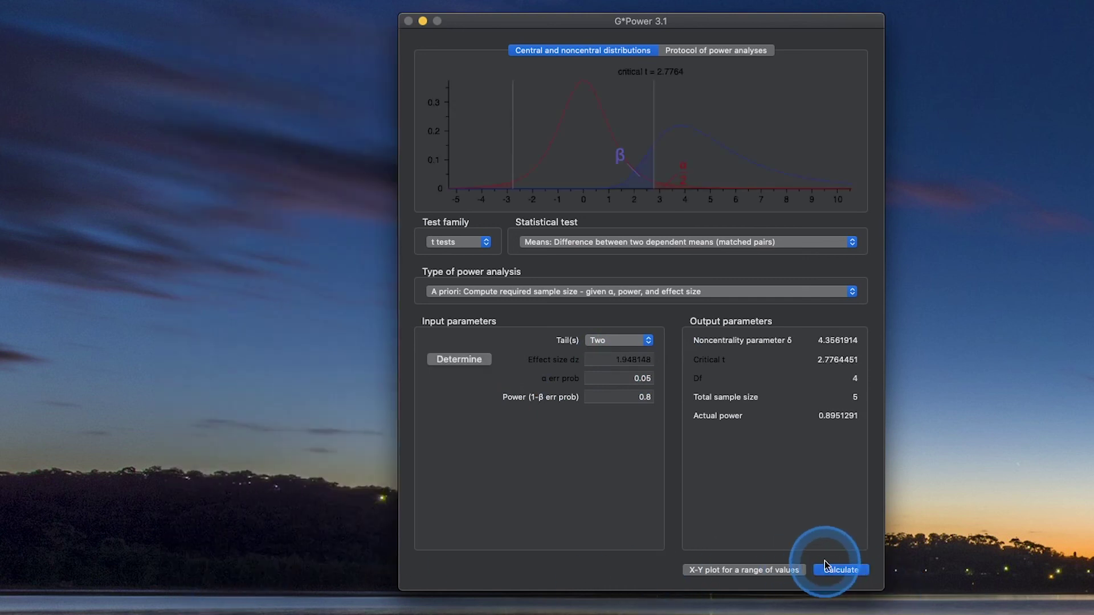
# Set the effect size dz directly to 0.2 and recalculate the required matched-pairs sample size.
pyautogui.doubleClick(632, 359)
pyautogui.write('.2')
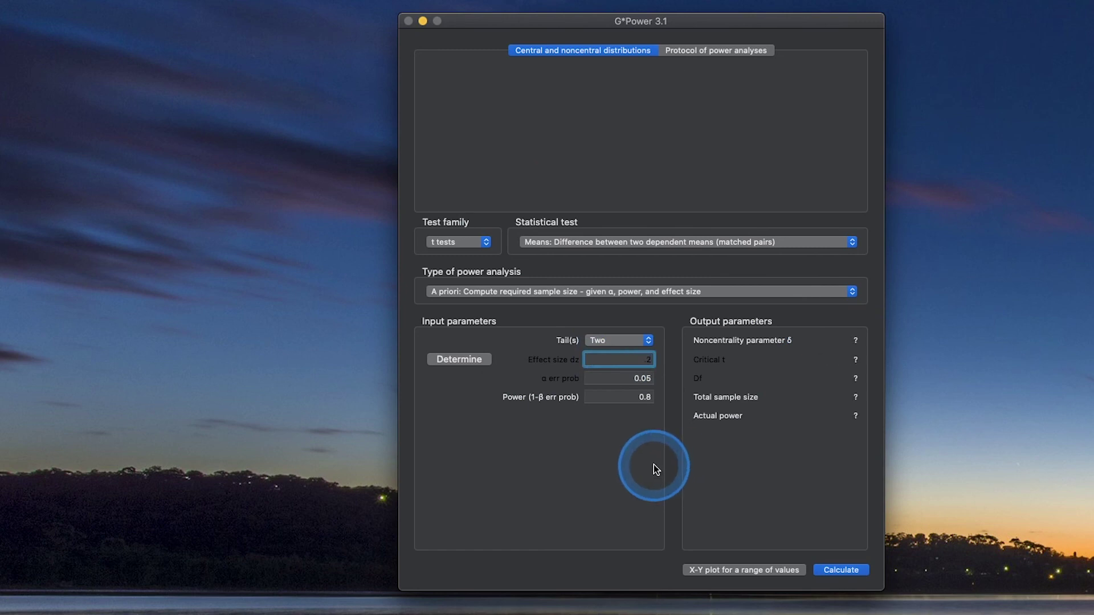
pyautogui.click(838, 569)
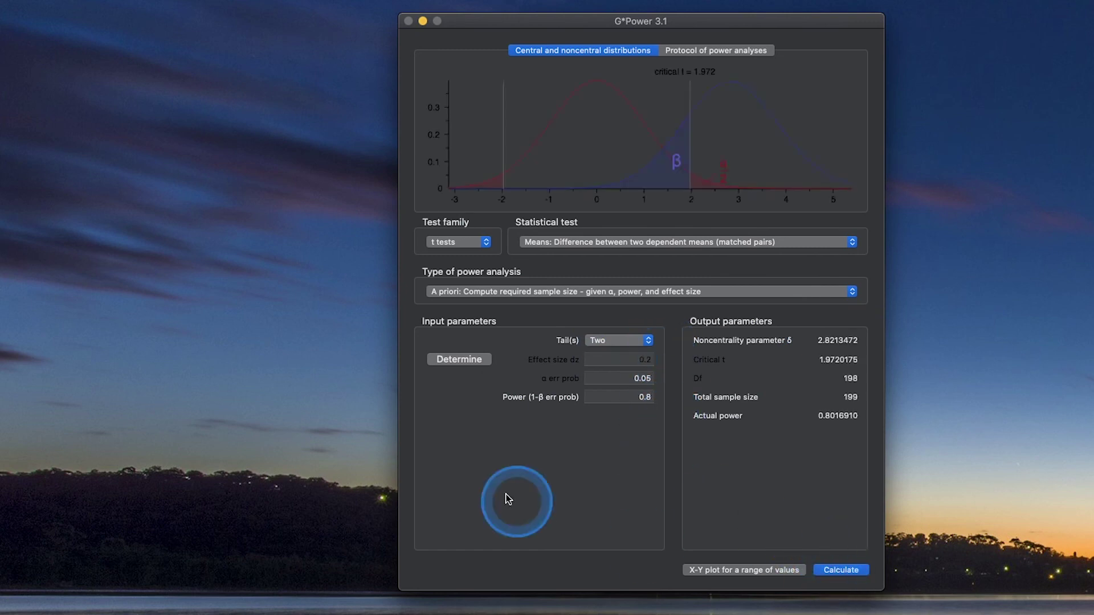